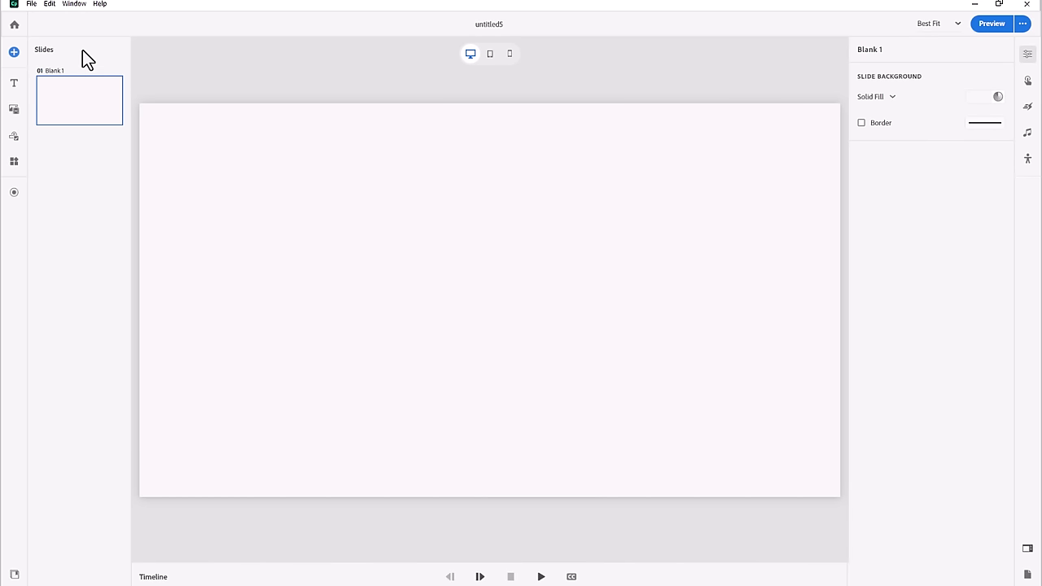
# Insert a Slide Video block and swap its default clip for the Corporate Office Meeting stock video
pyautogui.click(14, 111)
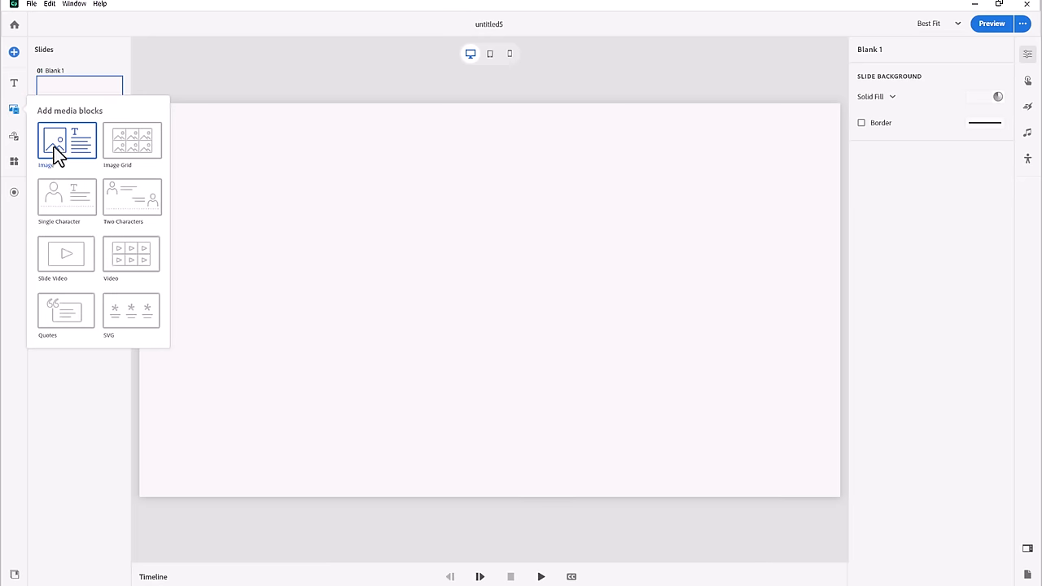
pyautogui.click(66, 254)
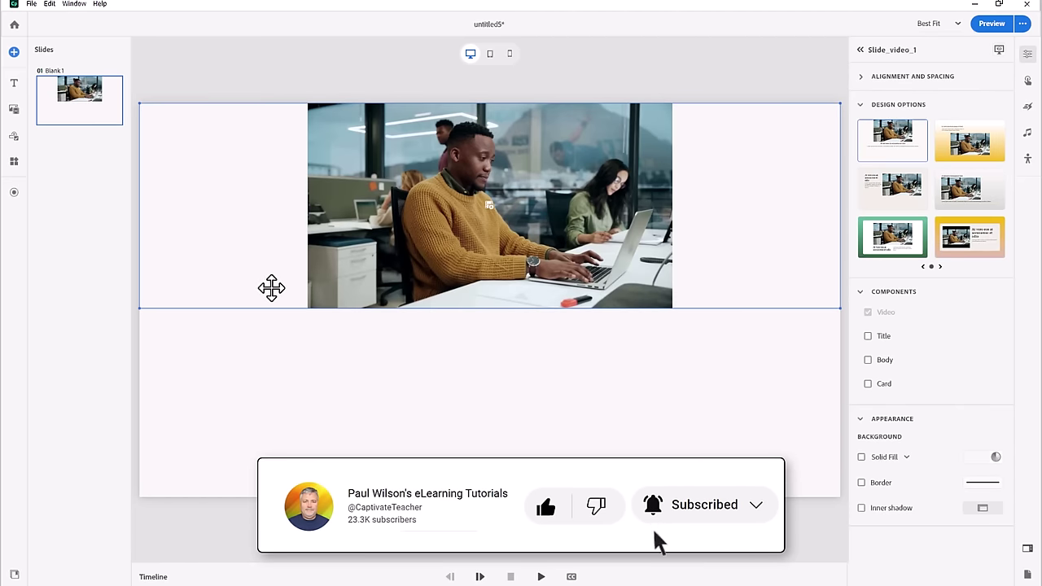
pyautogui.click(490, 208)
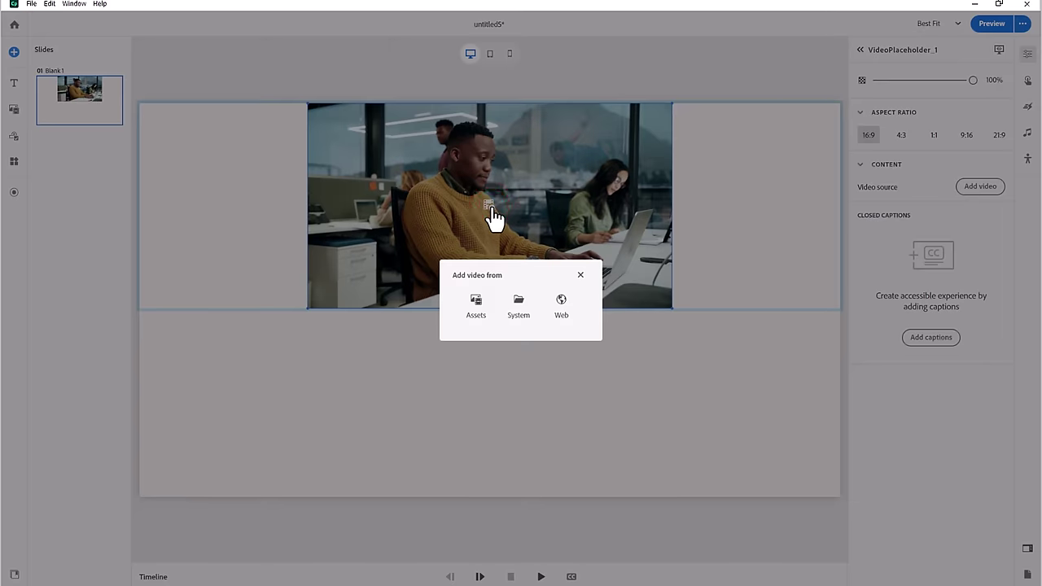
pyautogui.click(478, 305)
pyautogui.click(700, 380)
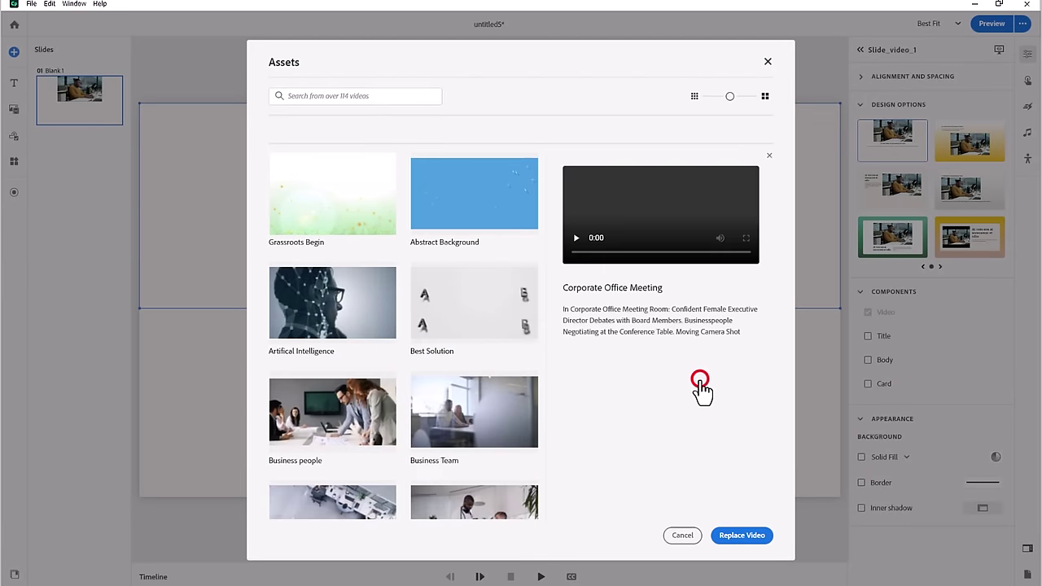
pyautogui.click(738, 532)
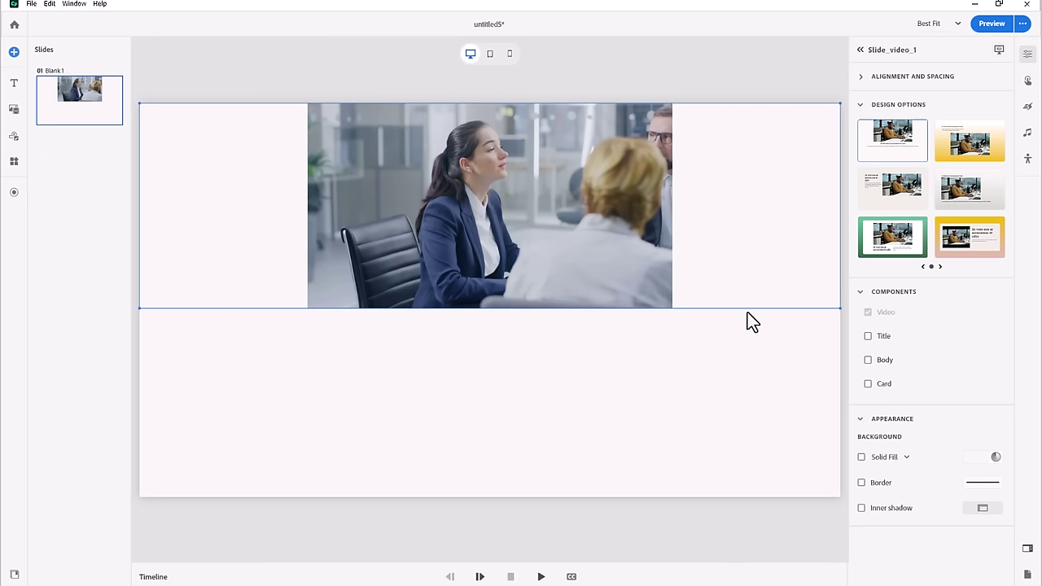
# Delete the Corporate Office Meeting slide video block, leaving slide 1 blank
pyautogui.click(861, 77)
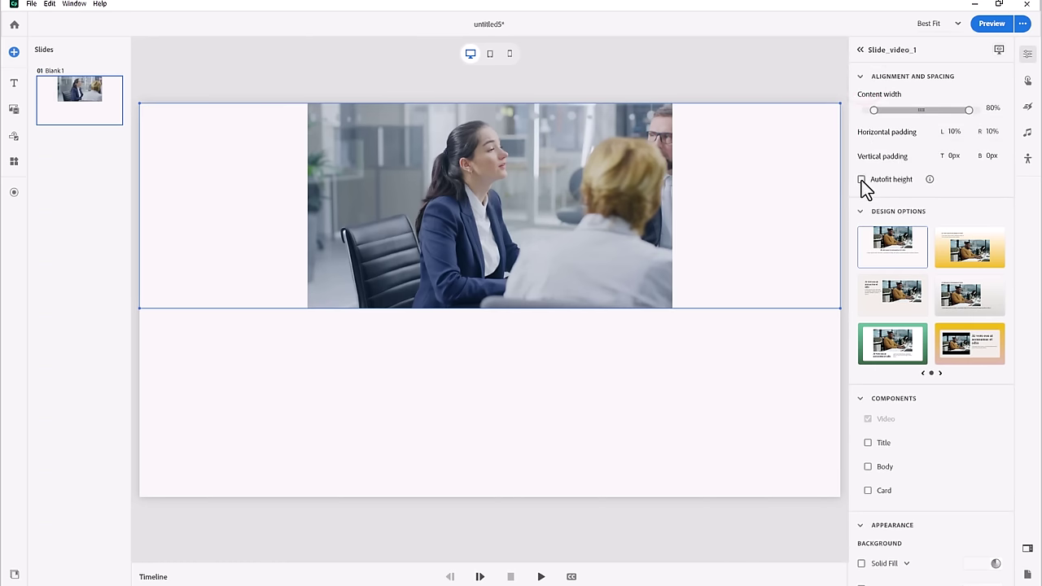
pyautogui.click(862, 180)
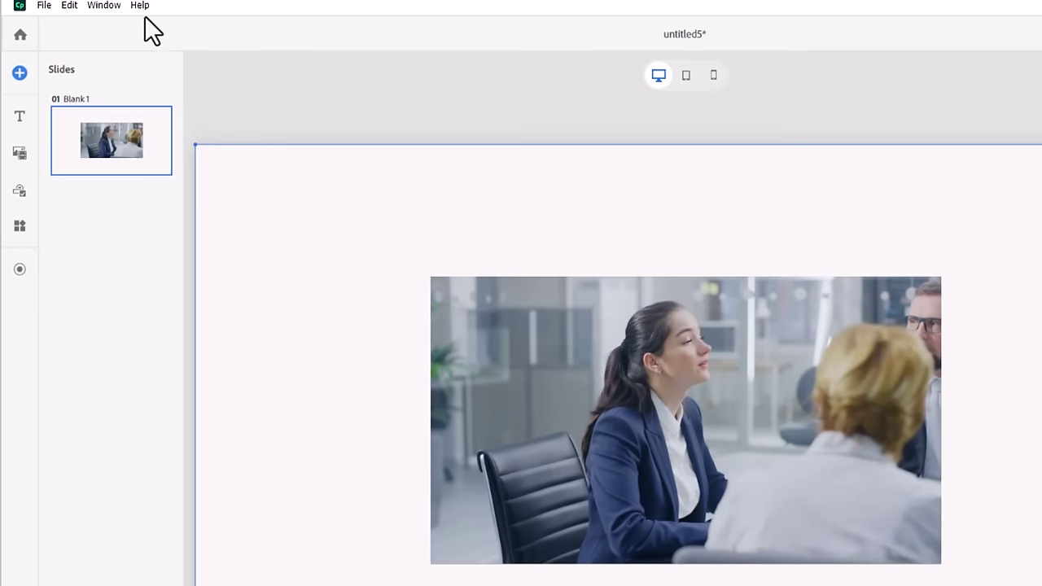
pyautogui.click(140, 6)
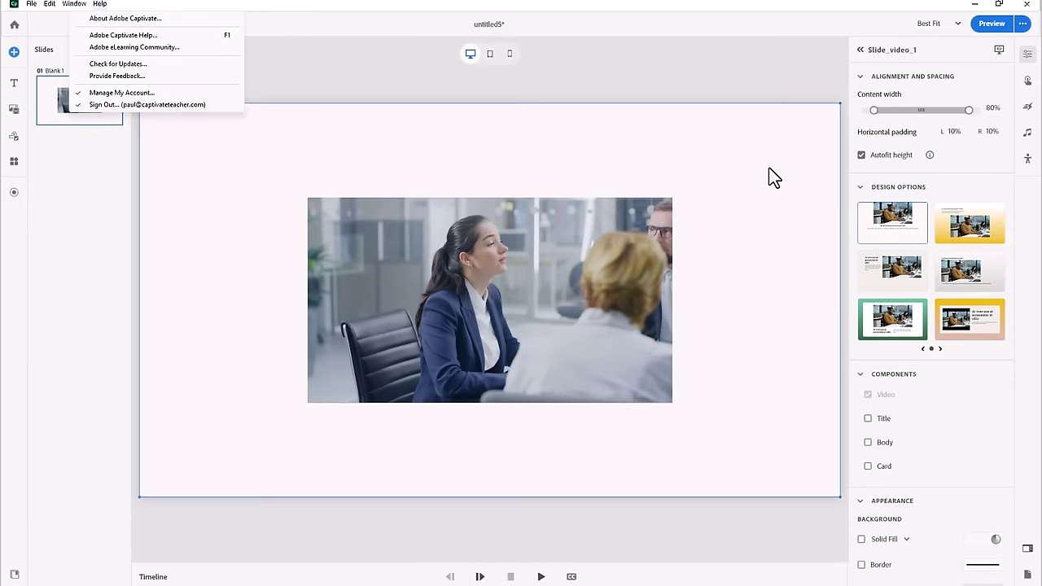
pyautogui.click(768, 166)
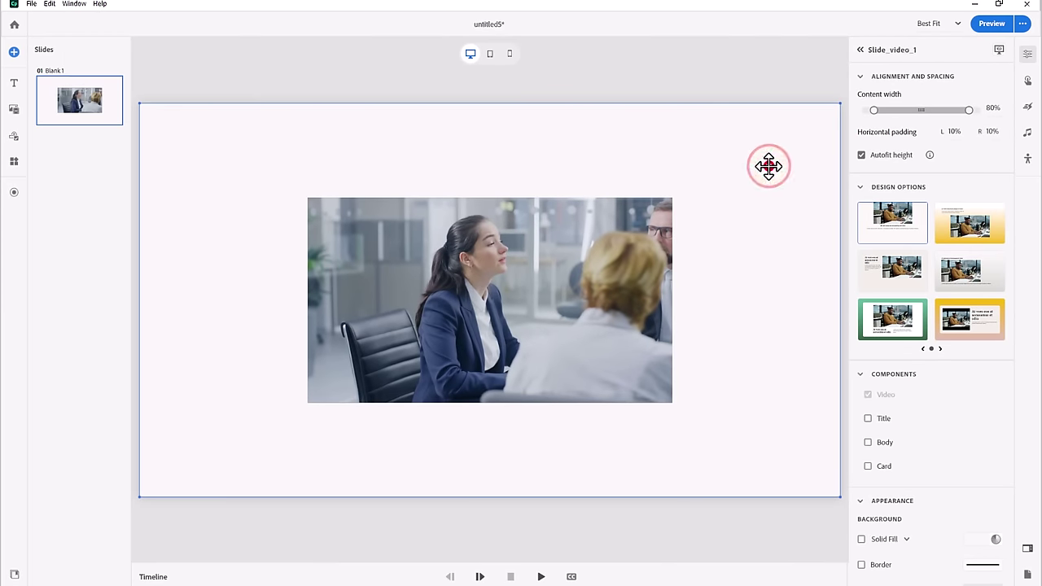
pyautogui.press('Delete')
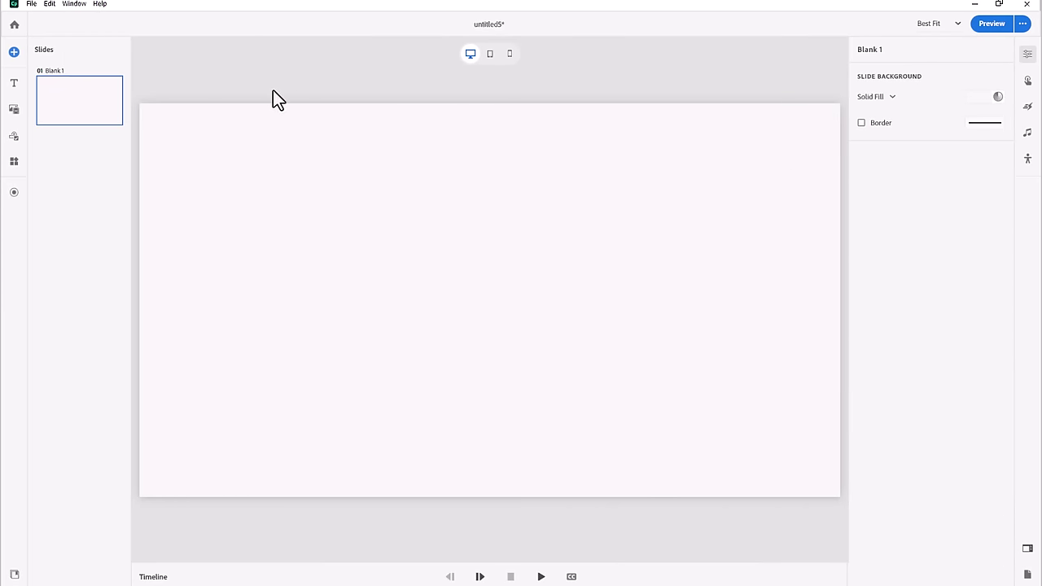
# Insert a fresh Slide Video block and stretch it taller down the slide
pyautogui.click(14, 110)
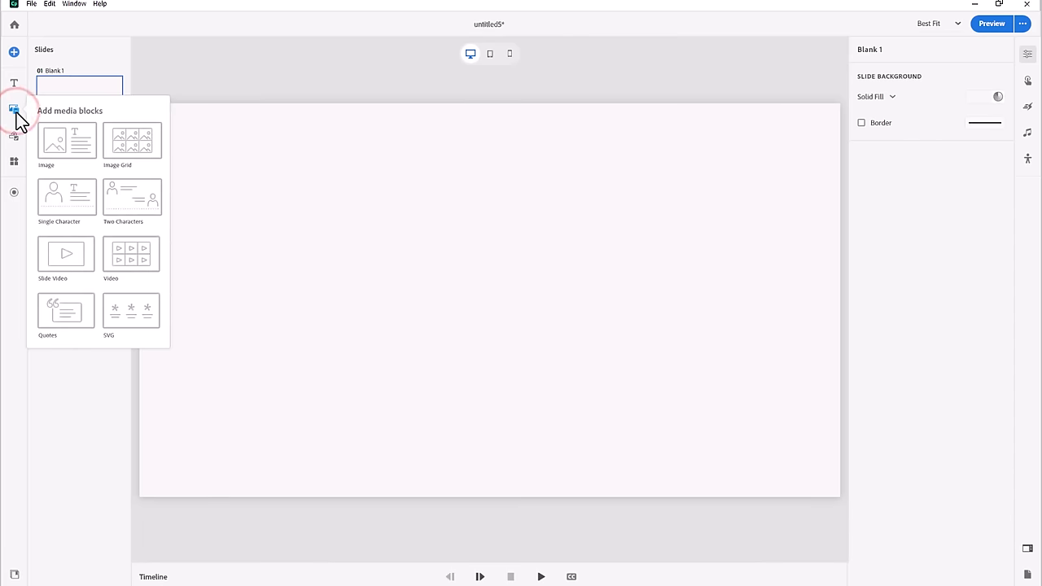
pyautogui.click(65, 252)
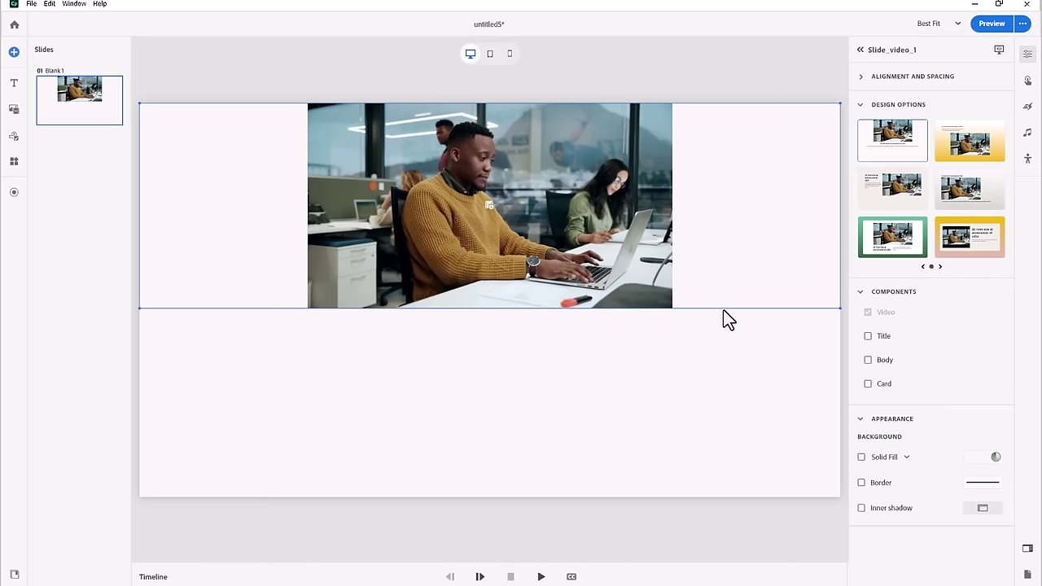
pyautogui.moveTo(723, 308); pyautogui.dragTo(742, 497)
# Turn on autofit height and set the block's content width to 100%
pyautogui.click(861, 76)
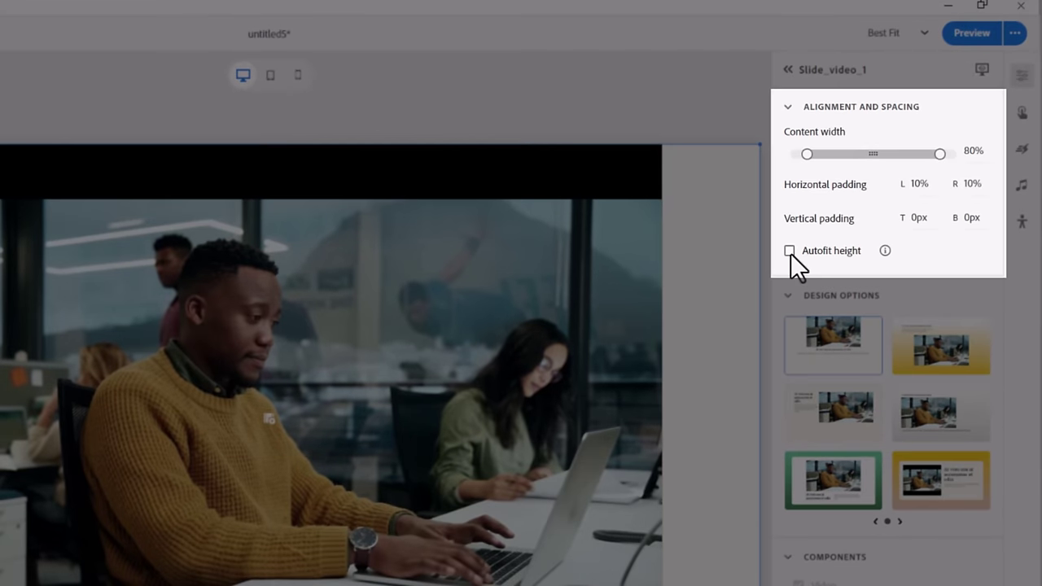
pyautogui.click(790, 252)
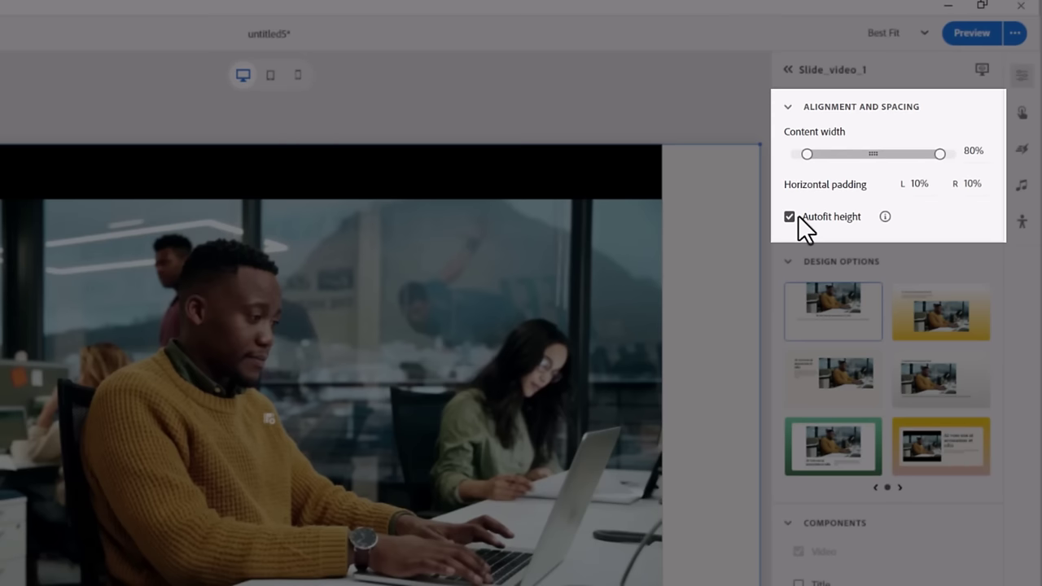
pyautogui.click(973, 147)
pyautogui.write('100')
pyautogui.press('Return')
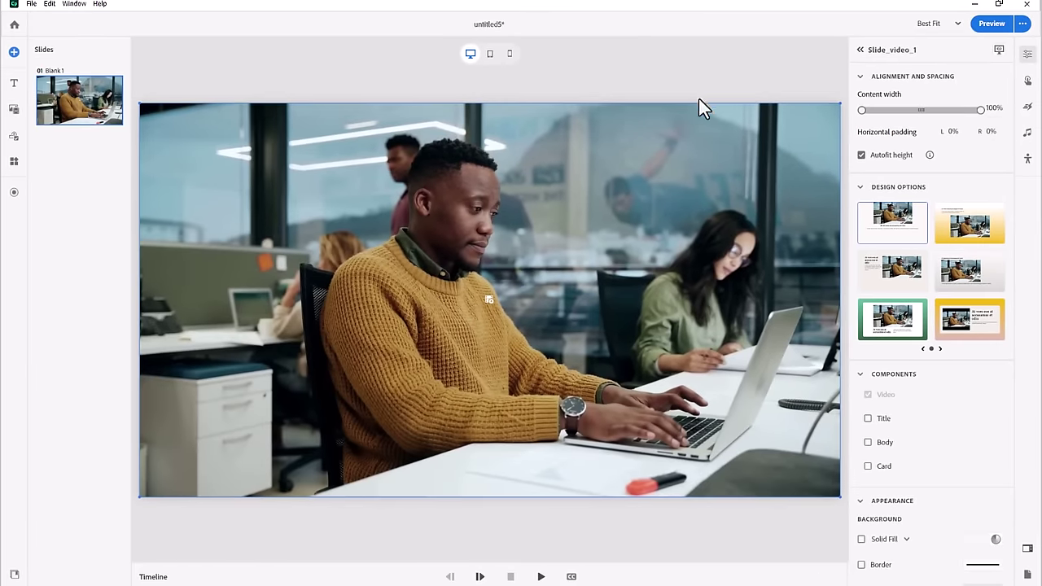
# Replace the full-slide video with the Conceptual Symbol stock clip from Assets
pyautogui.click(491, 303)
pyautogui.click(491, 303)
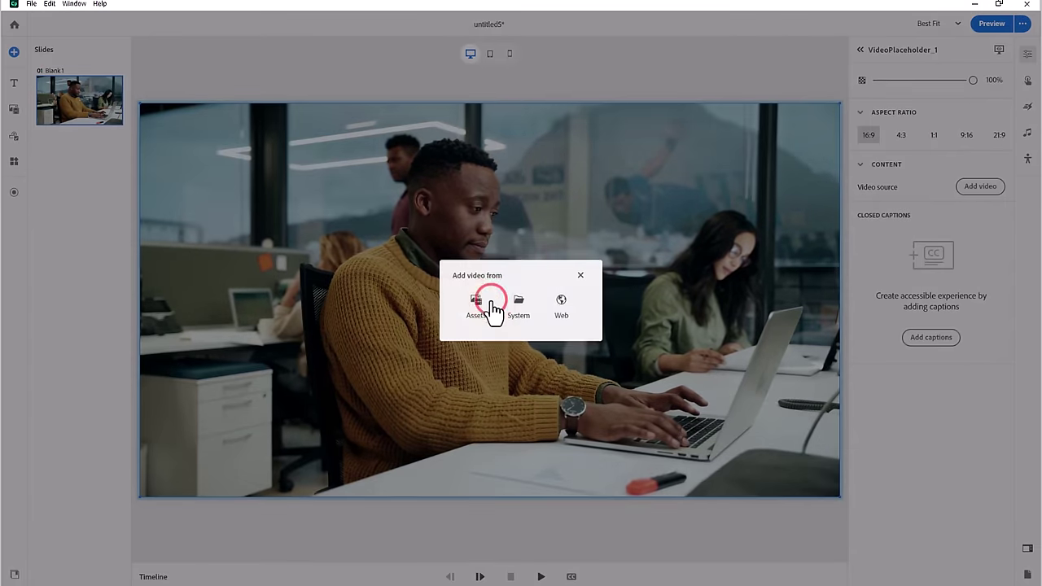
pyautogui.click(476, 305)
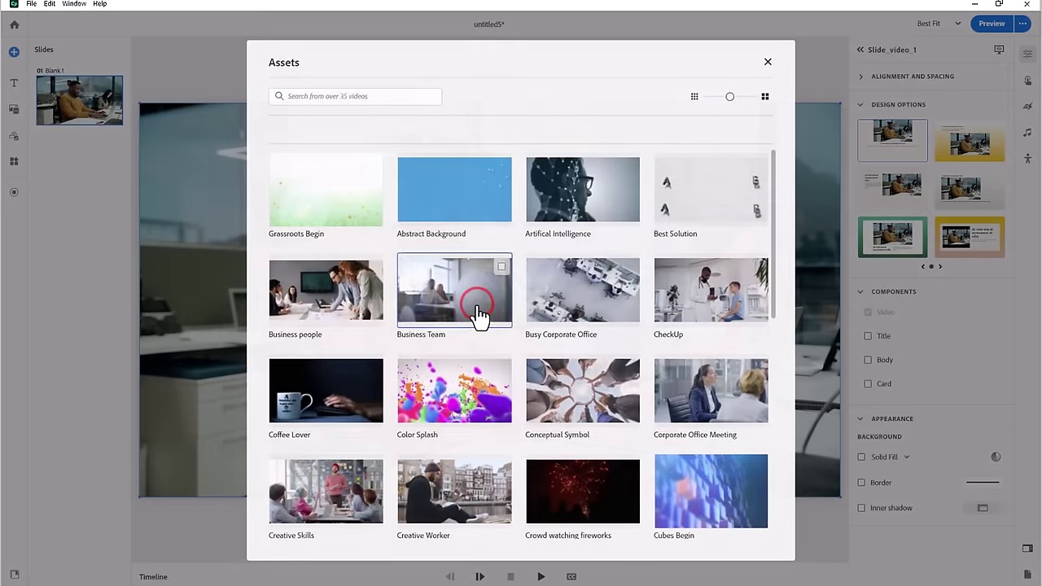
pyautogui.click(598, 396)
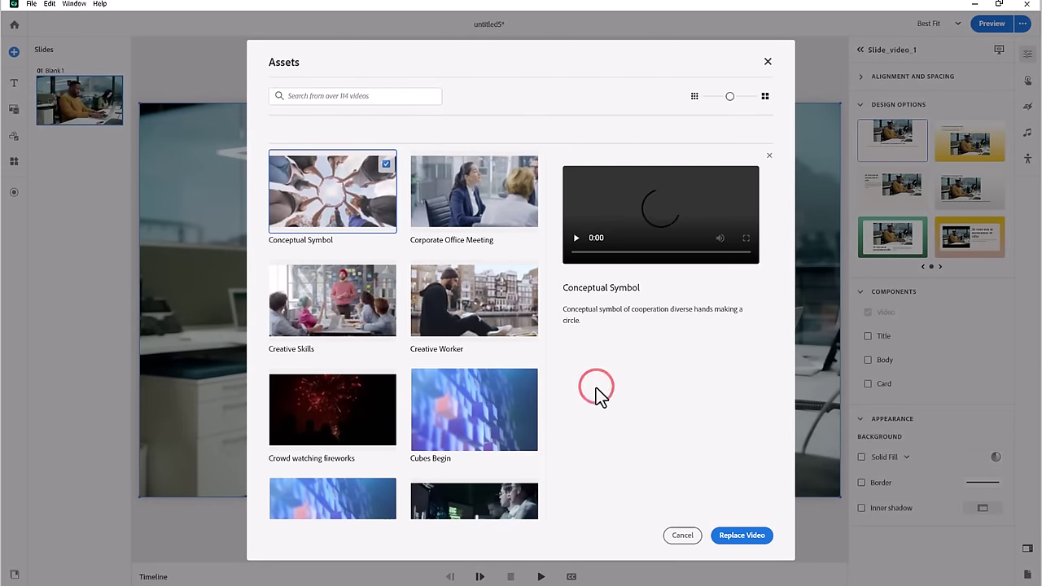
pyautogui.click(754, 535)
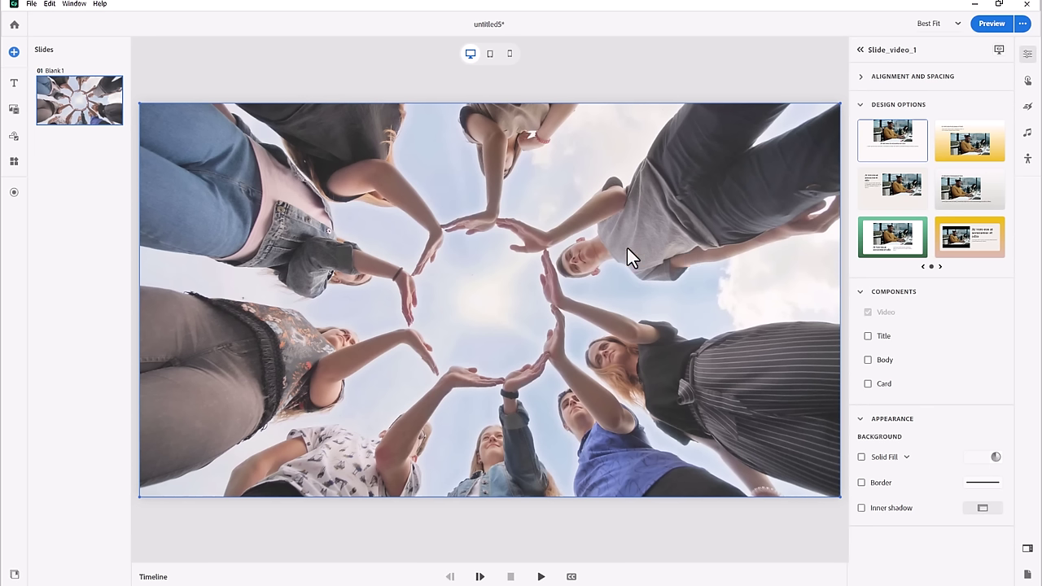
# Replace slide 1's video with the local file AdobeStock_495091042.mp4
pyautogui.rightClick(529, 187)
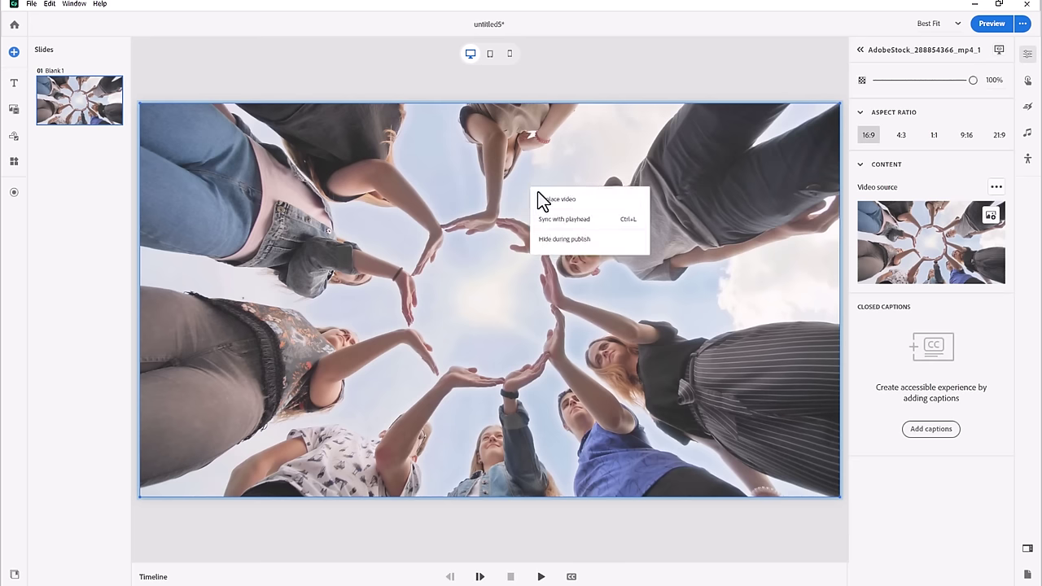
pyautogui.click(547, 200)
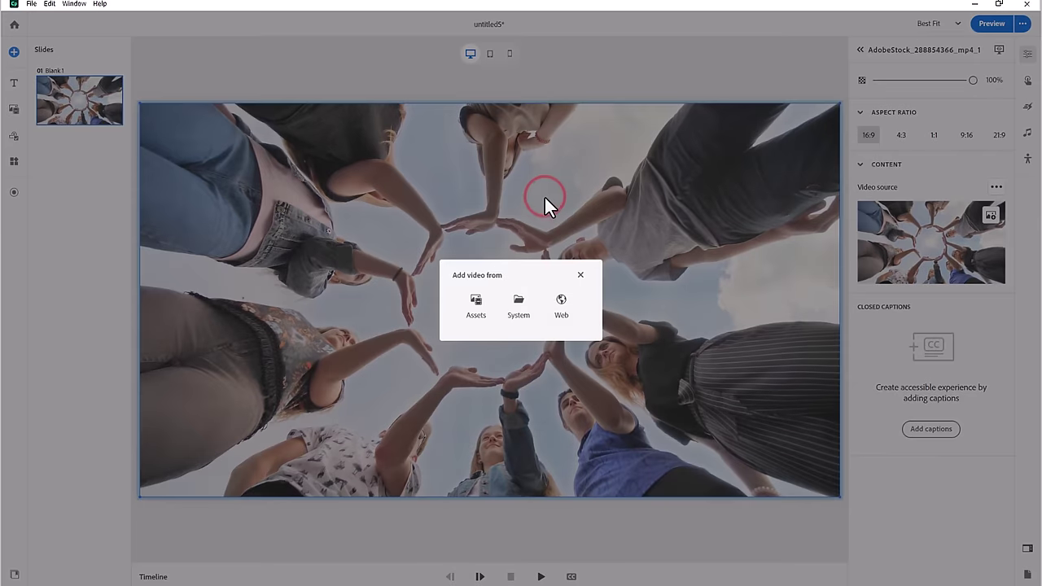
pyautogui.click(520, 308)
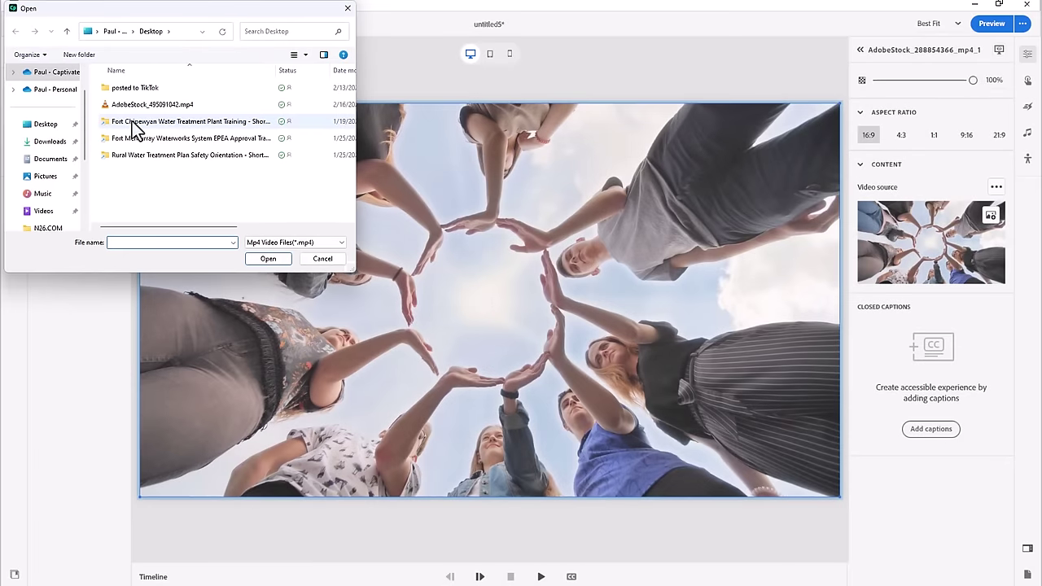
pyautogui.click(118, 105)
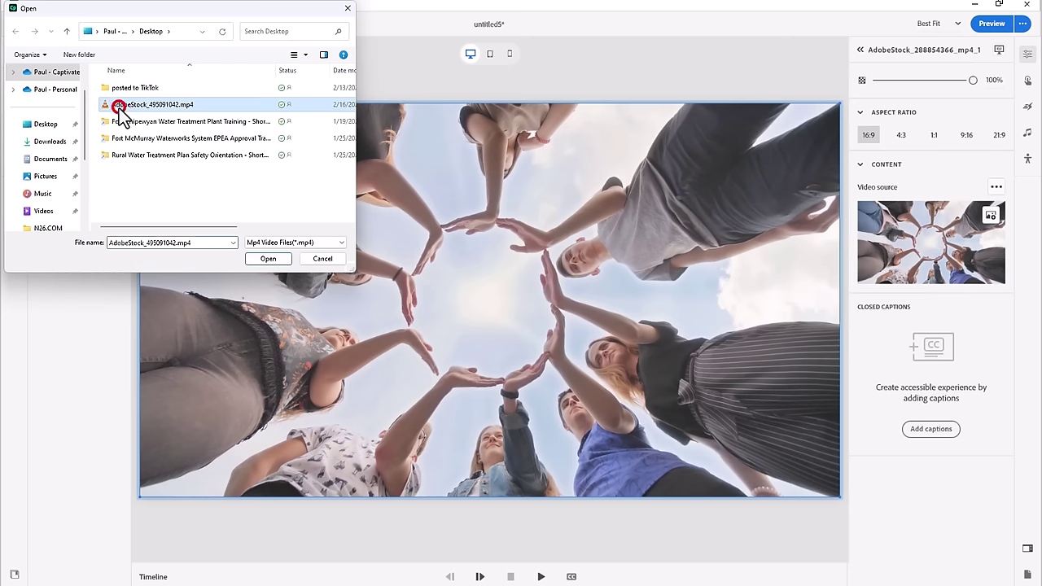
pyautogui.click(269, 259)
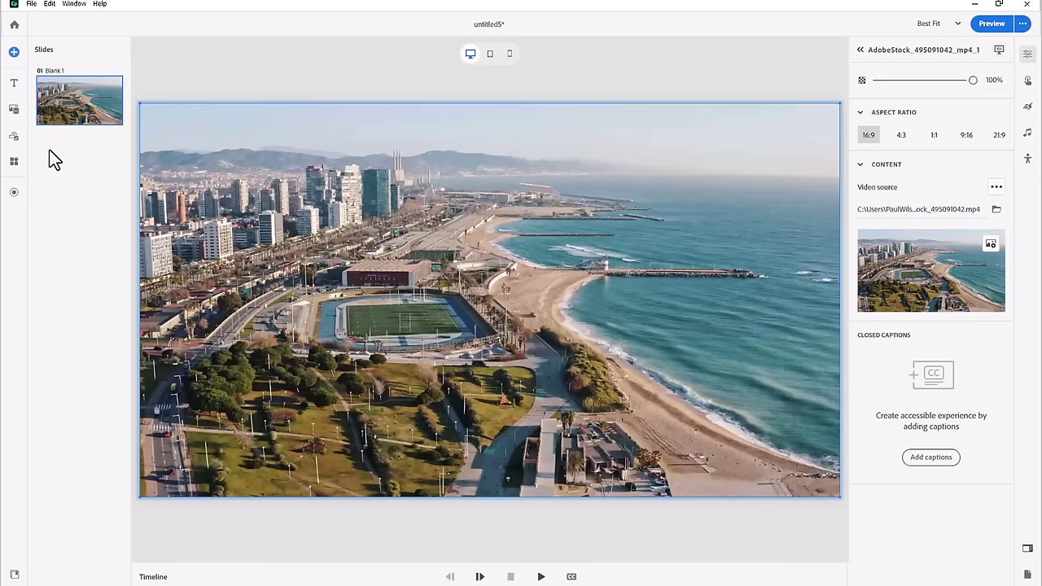
pyautogui.click(15, 109)
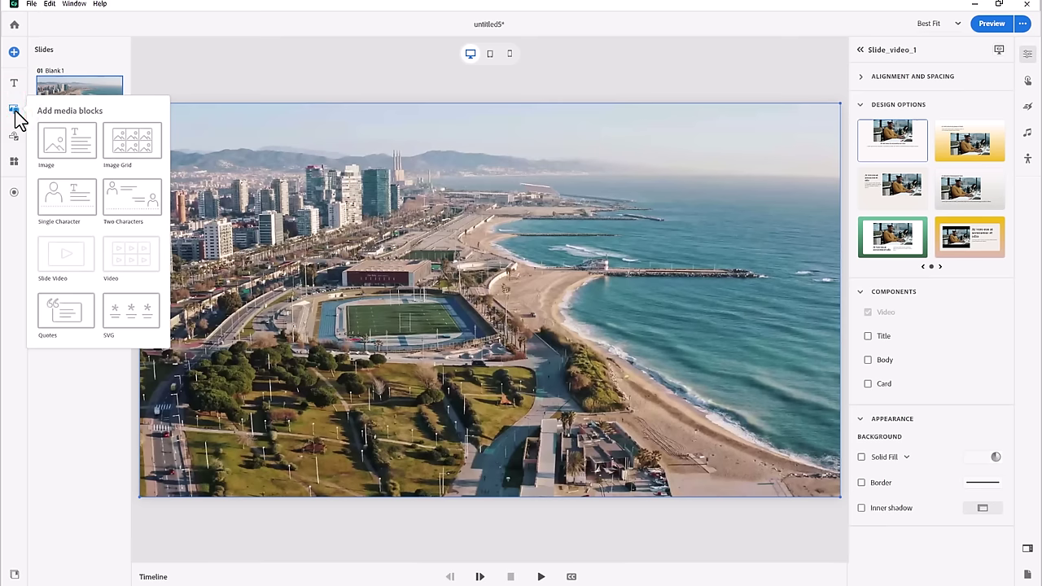
# Add a new blank second slide
pyautogui.click(15, 109)
pyautogui.click(13, 53)
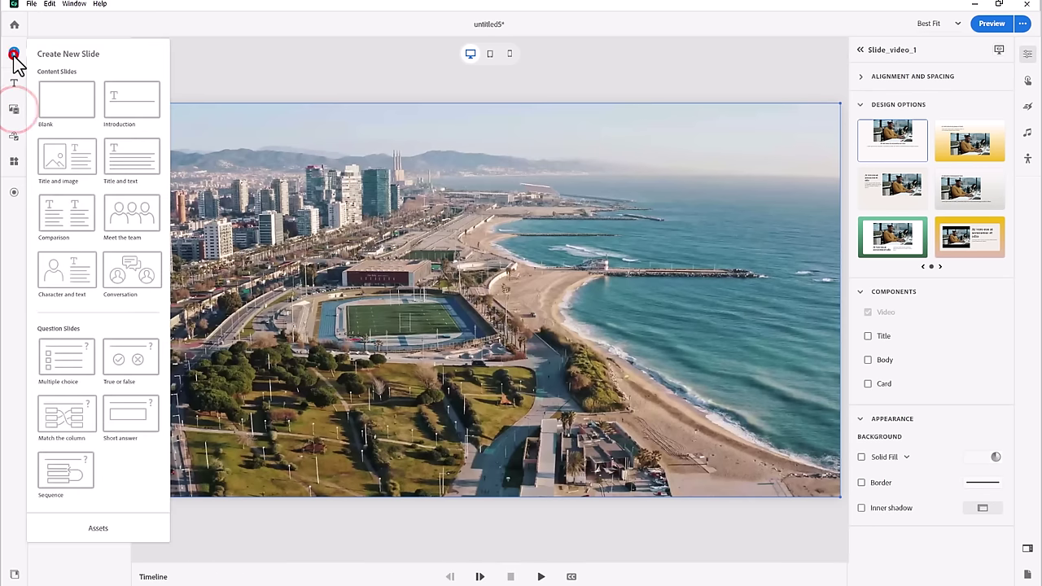
pyautogui.click(54, 100)
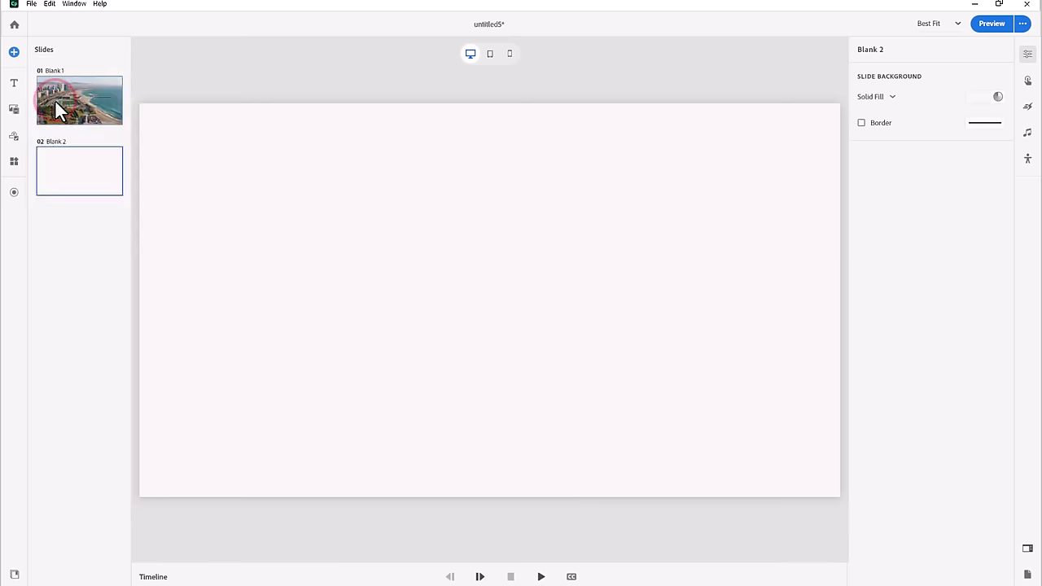
# Put a one-video block without title or body text on slide 2, then return to slide 1
pyautogui.click(15, 109)
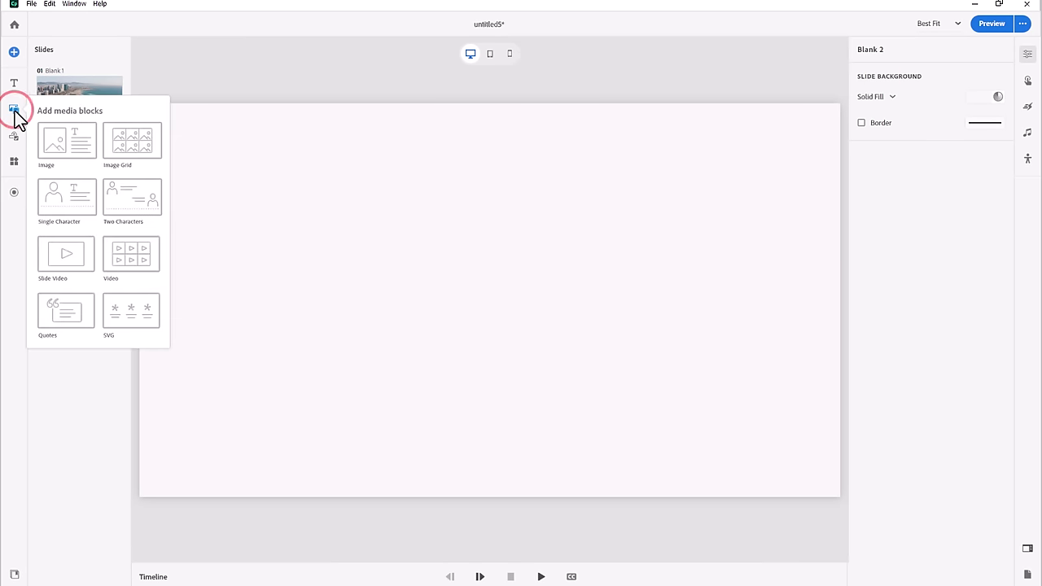
pyautogui.click(142, 258)
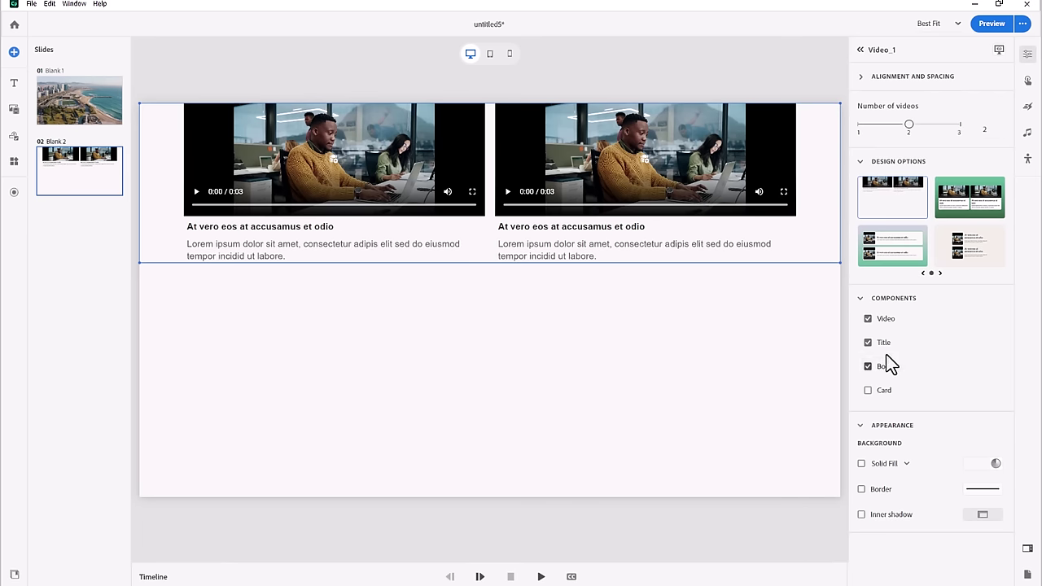
pyautogui.click(868, 342)
pyautogui.click(868, 366)
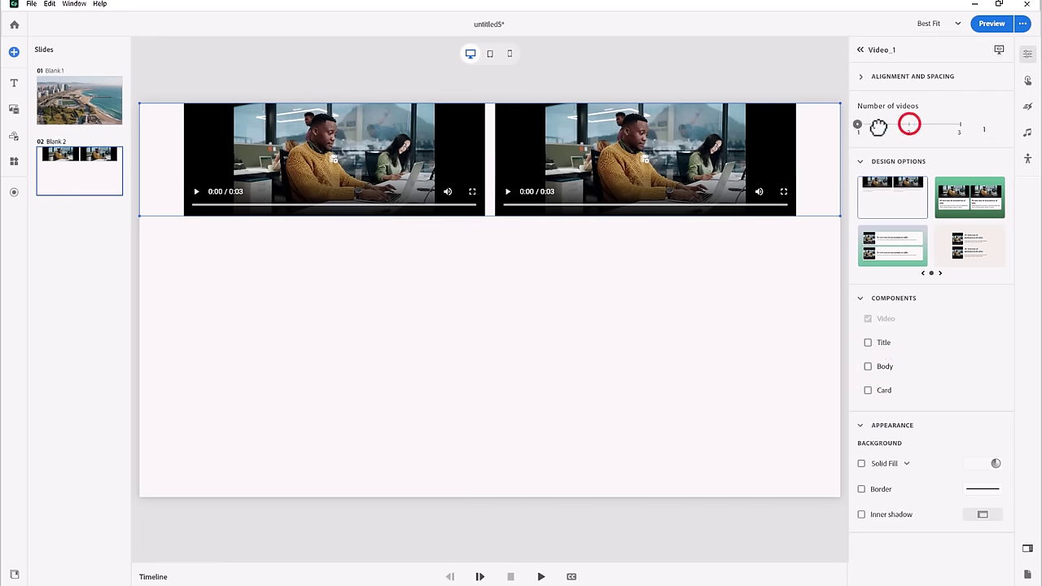
pyautogui.moveTo(876, 127); pyautogui.dragTo(871, 130)
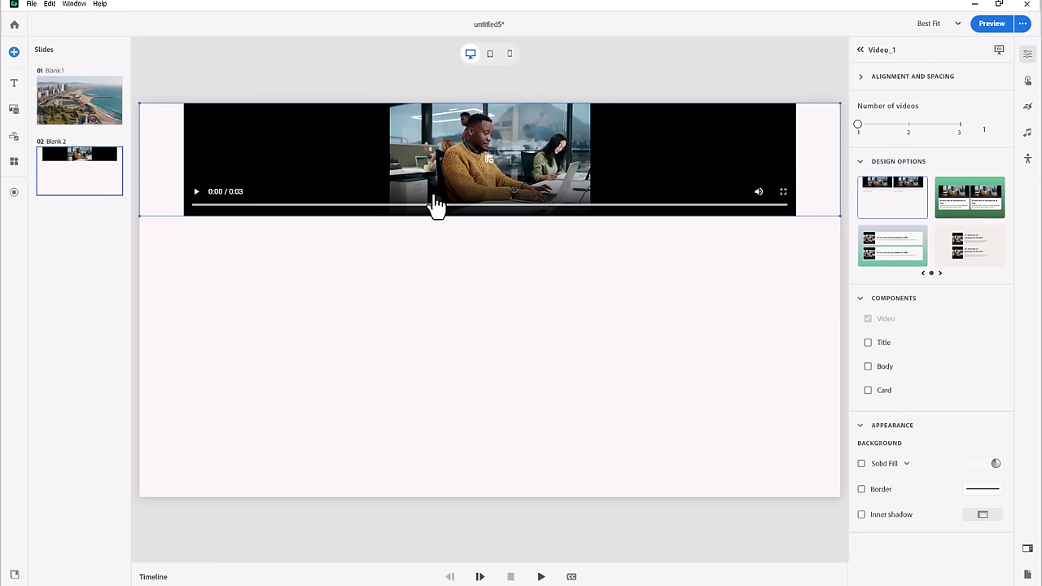
pyautogui.click(92, 99)
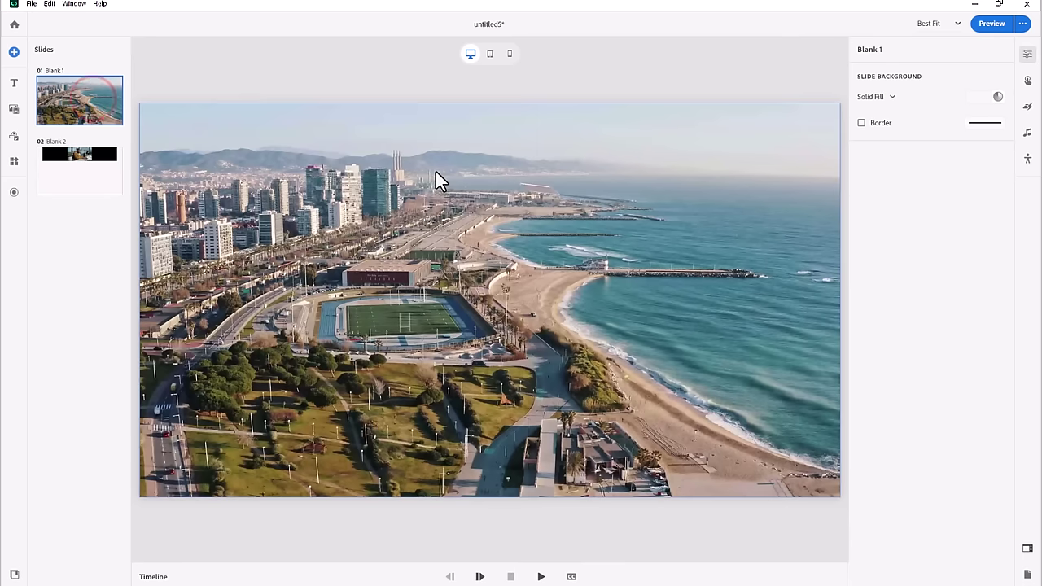
# Expand and scroll the timeline, then switch to slide 2 with its 3-second video block
pyautogui.click(634, 577)
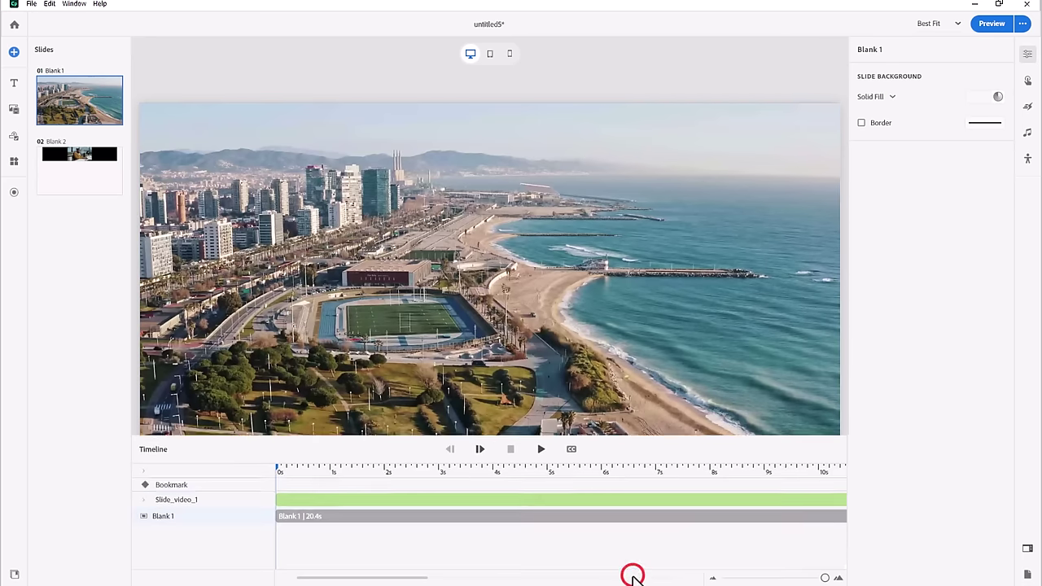
pyautogui.moveTo(347, 576)
pyautogui.mouseDown()
pyautogui.moveTo(558, 563)
pyautogui.moveTo(318, 567)
pyautogui.moveTo(520, 567)
pyautogui.mouseUp()
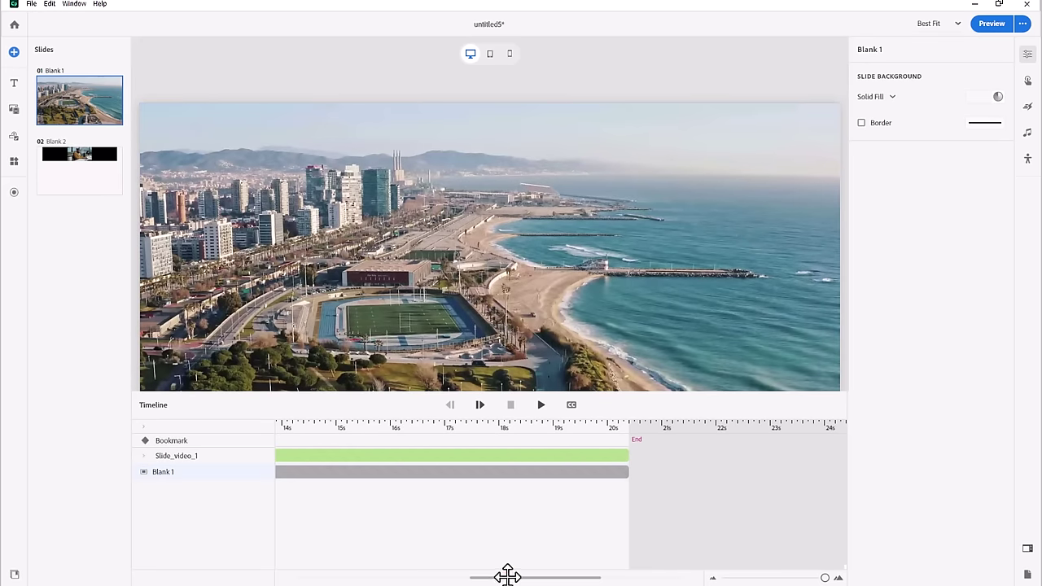
pyautogui.moveTo(508, 578); pyautogui.dragTo(290, 578)
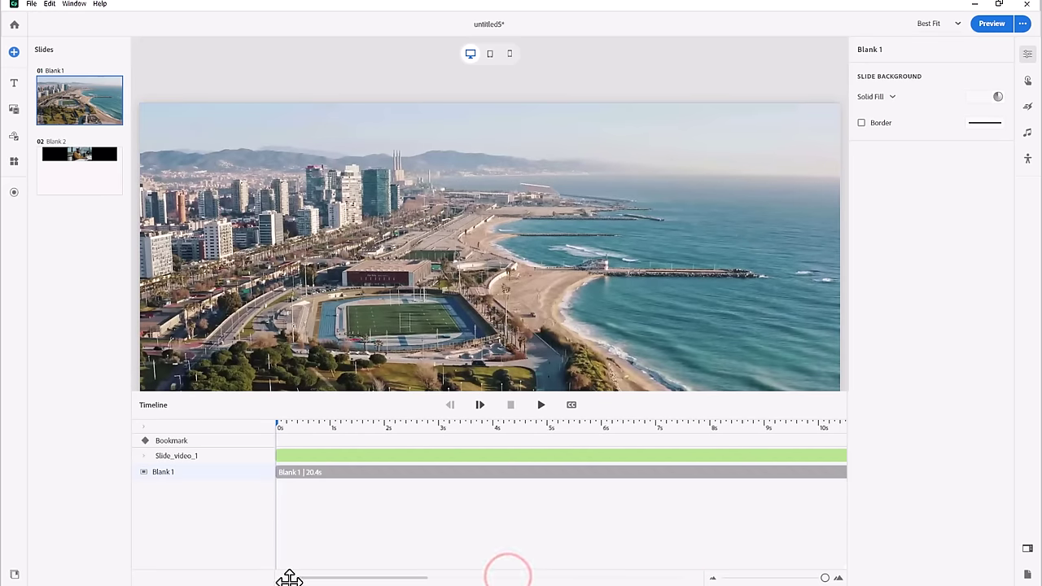
pyautogui.click(72, 169)
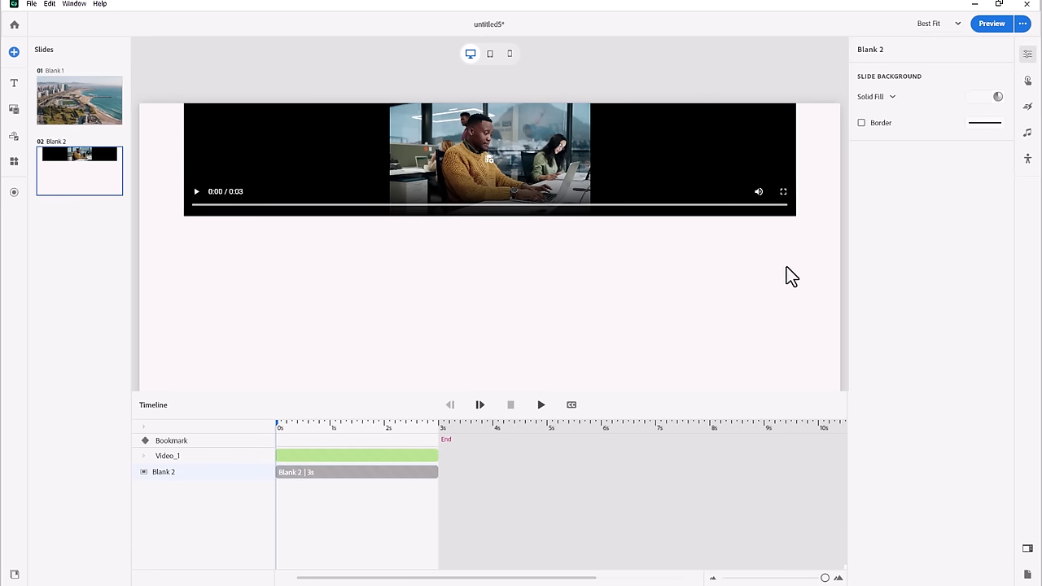
# Select slide 2's Video_1 block and stretch it taller down the slide
pyautogui.click(820, 182)
pyautogui.moveTo(816, 216); pyautogui.dragTo(817, 358)
pyautogui.scroll(-4, 819, 244)
pyautogui.moveTo(811, 209); pyautogui.dragTo(812, 333)
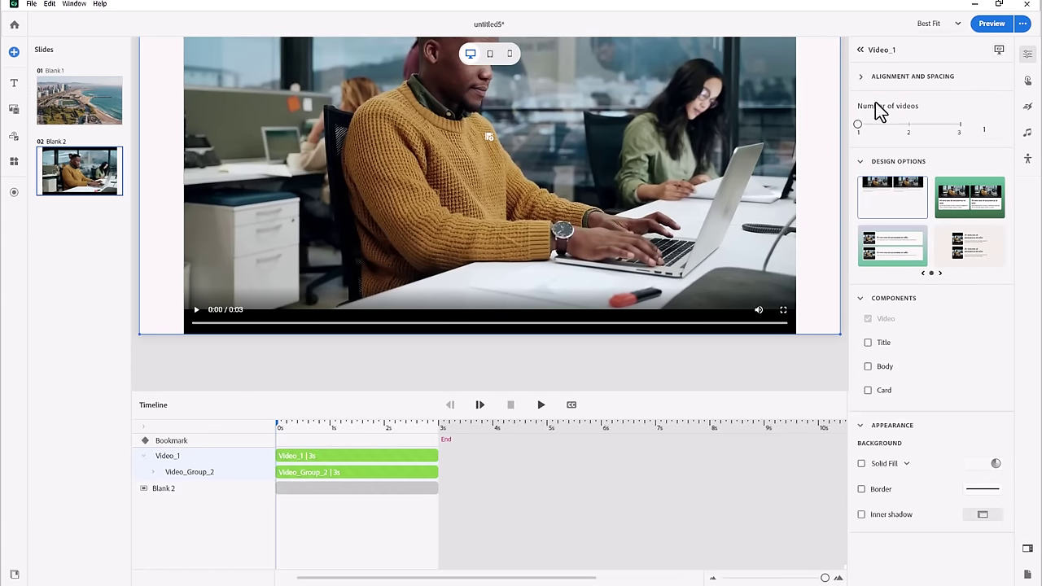
# Enable autofit height and set the block's content width to 100%
pyautogui.click(860, 76)
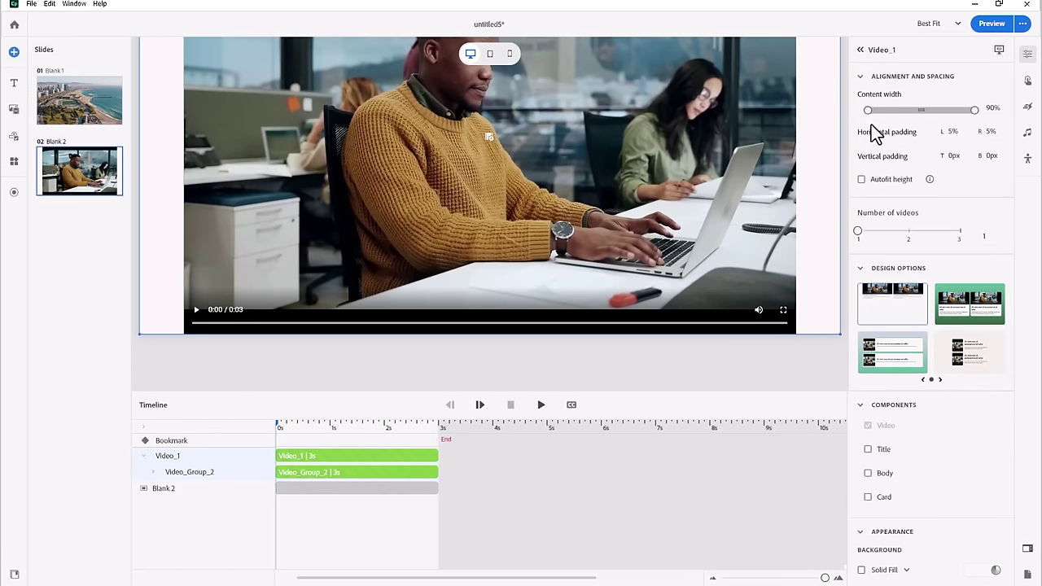
pyautogui.click(860, 180)
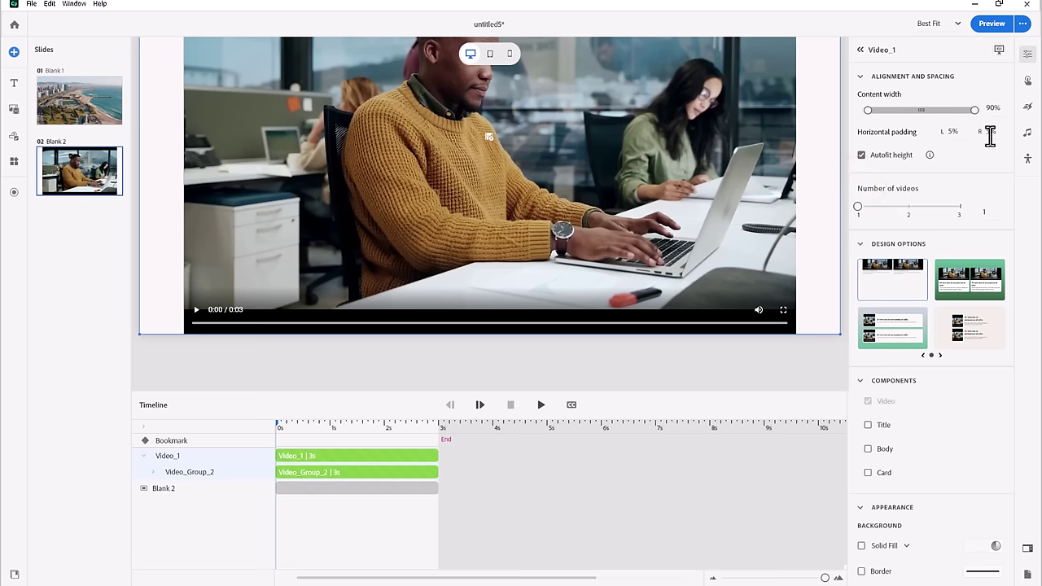
pyautogui.click(991, 108)
pyautogui.write('100')
pyautogui.press('Return')
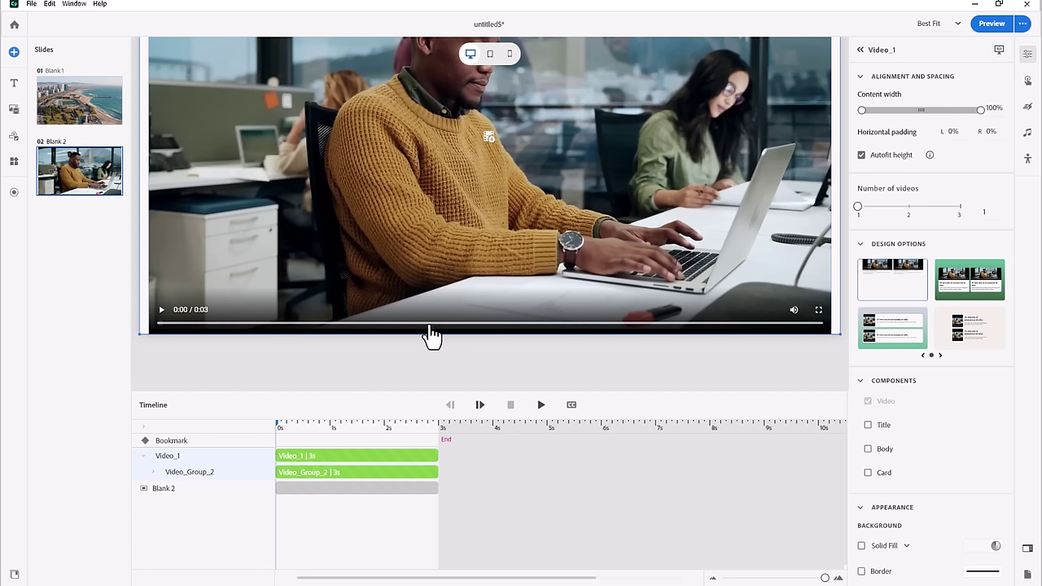
pyautogui.moveTo(793, 313)
# Replace slide 2's video with AdobeStock_495091042.mp4 from the computer, then return to slide 1
pyautogui.click(489, 139)
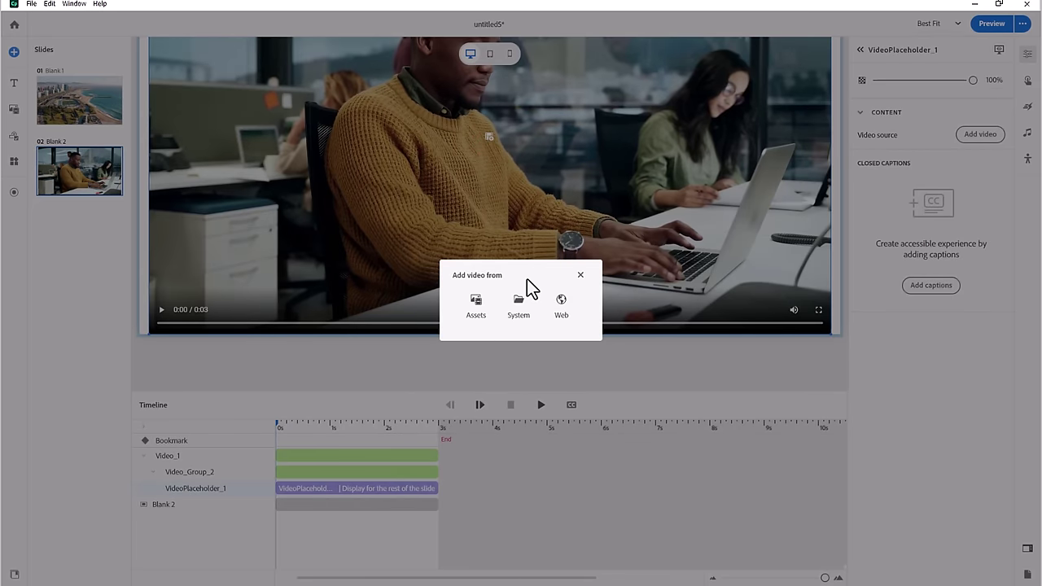
pyautogui.click(519, 310)
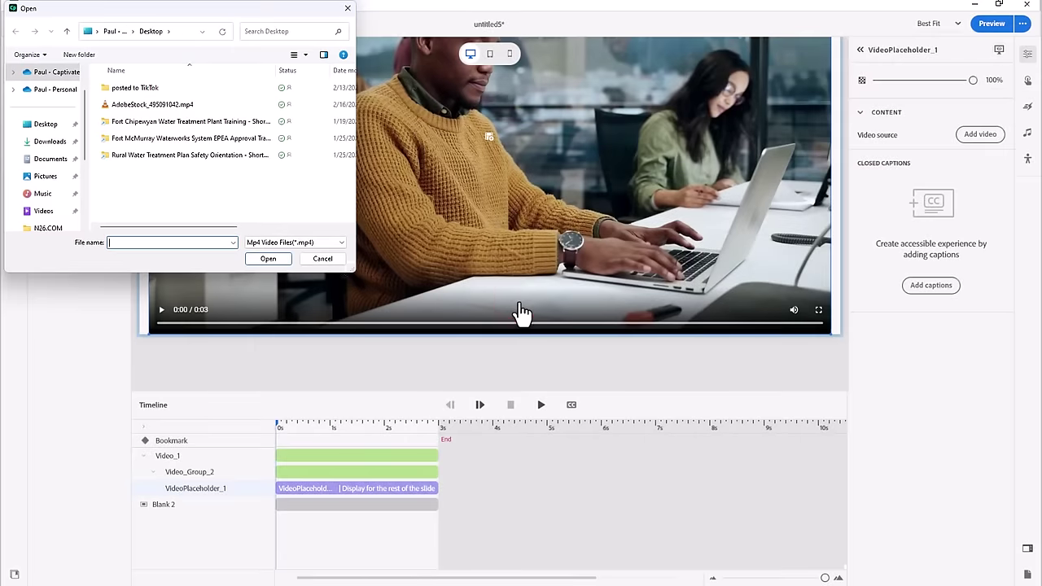
pyautogui.click(131, 104)
pyautogui.click(275, 258)
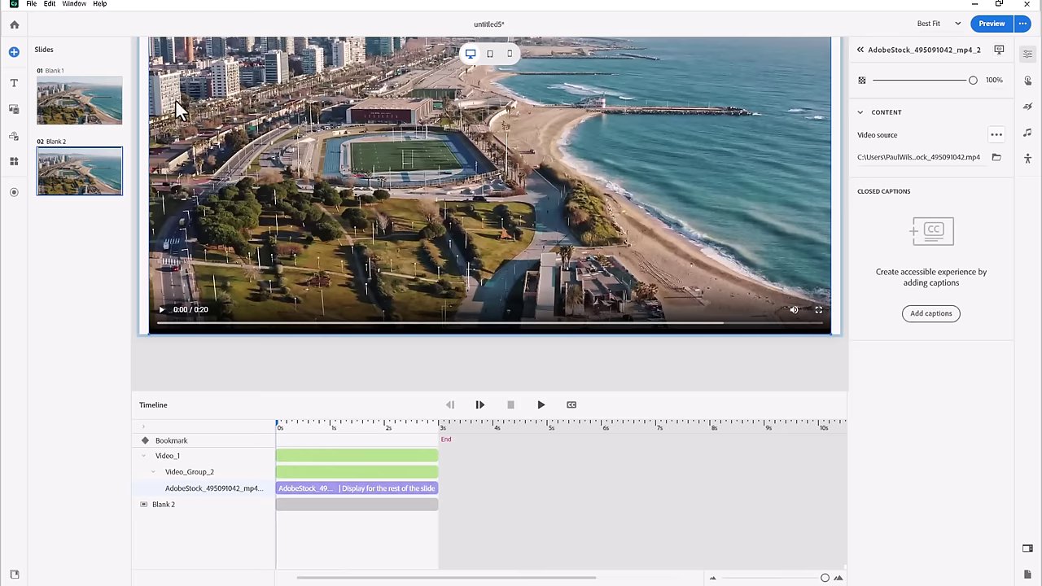
pyautogui.click(79, 94)
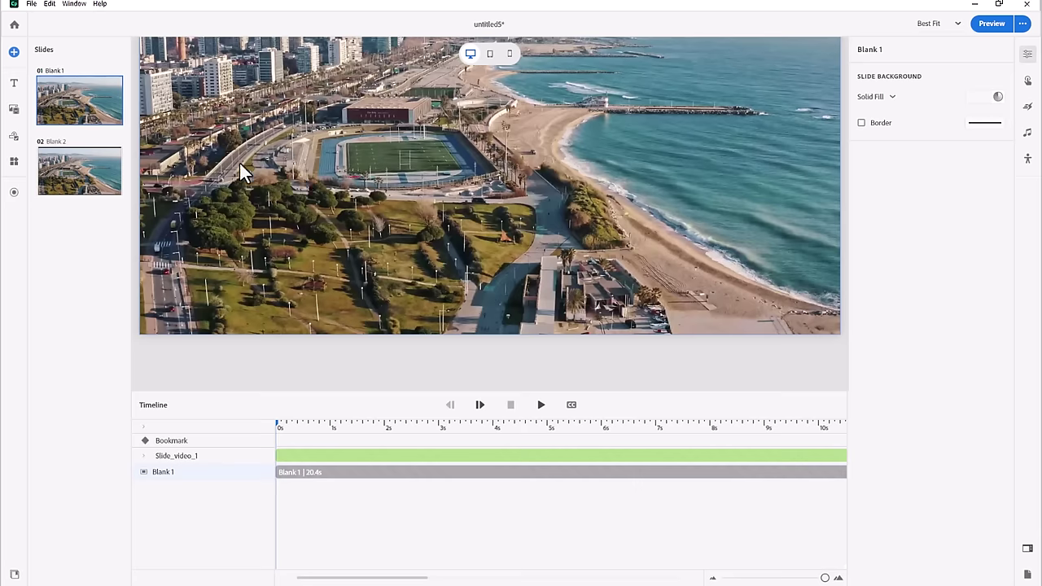
# Collapse the Timeline panel so slide 1's aerial coastal city video fills the stage
pyautogui.moveTo(279, 394); pyautogui.dragTo(277, 407)
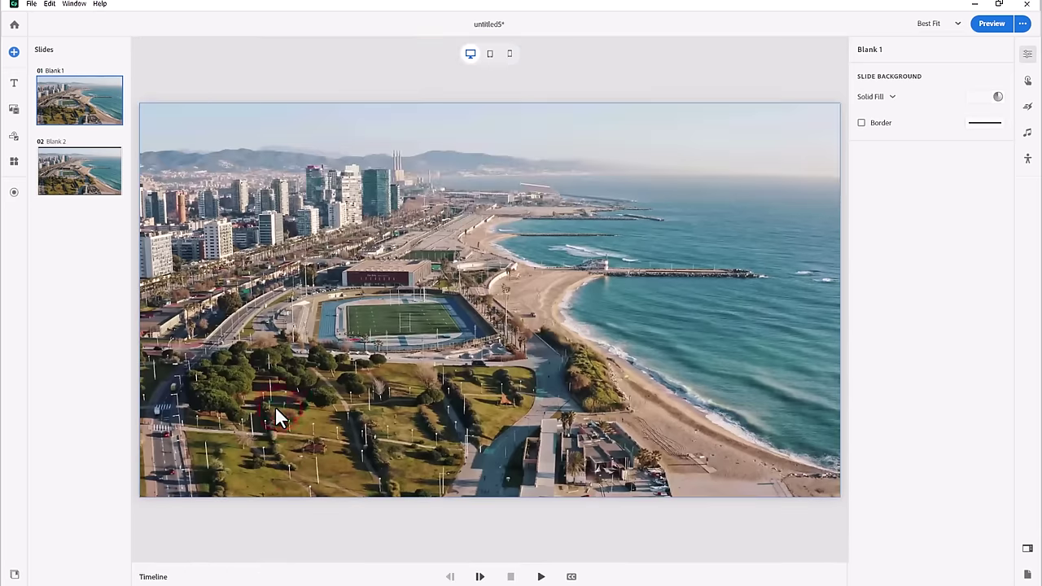